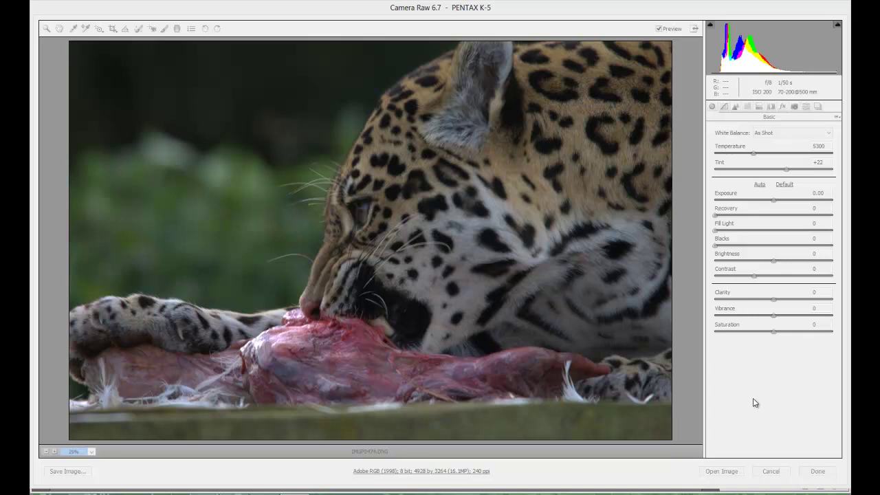
Activate the Camera Raw window for IMGP0474.DNG, with focus in the Fill Light field.
left_click(753, 399)
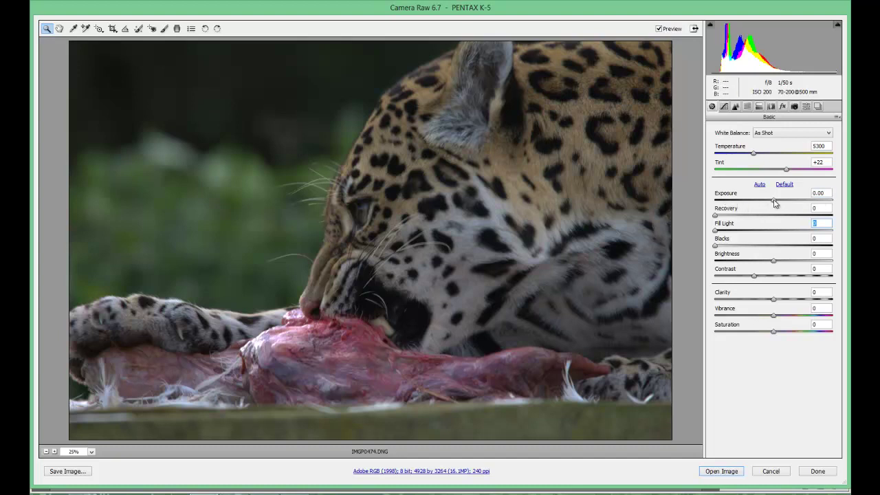
Raise Exposure to about +1.05, then settle it back at +0.95.
mouse_move(774, 201)
left_mouse_down()
mouse_move(730, 204)
mouse_move(807, 204)
mouse_move(775, 211)
mouse_move(839, 203)
mouse_move(767, 205)
mouse_move(790, 206)
left_mouse_up()
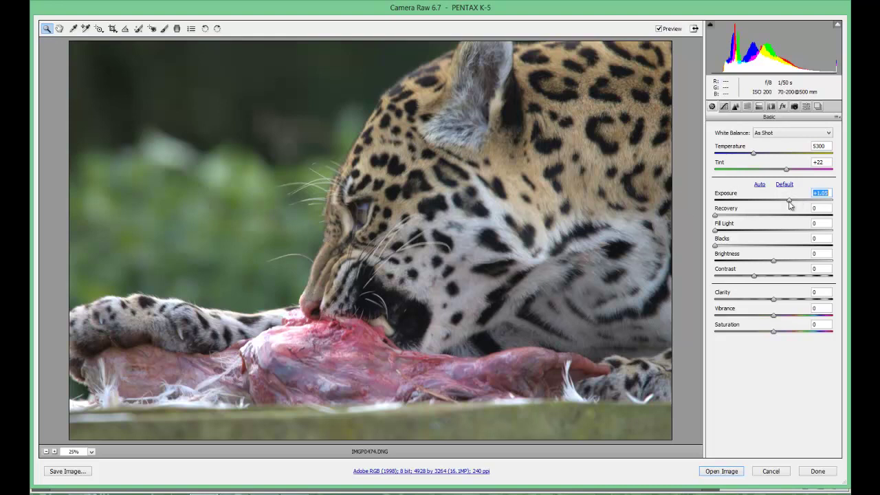
left_click_drag(789, 204, 788, 205)
Set Blacks to 14 and raise Fill Light above zero to lift the shadows.
left_click(715, 246)
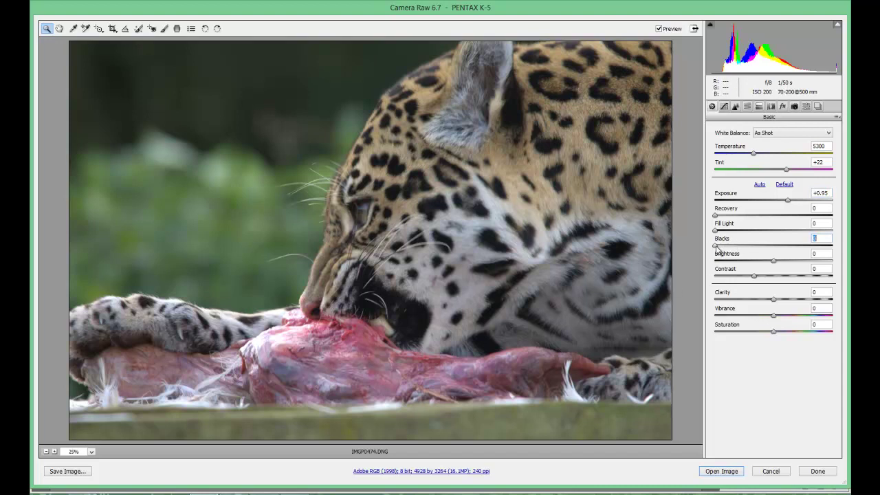
left_click_drag(716, 249, 734, 253)
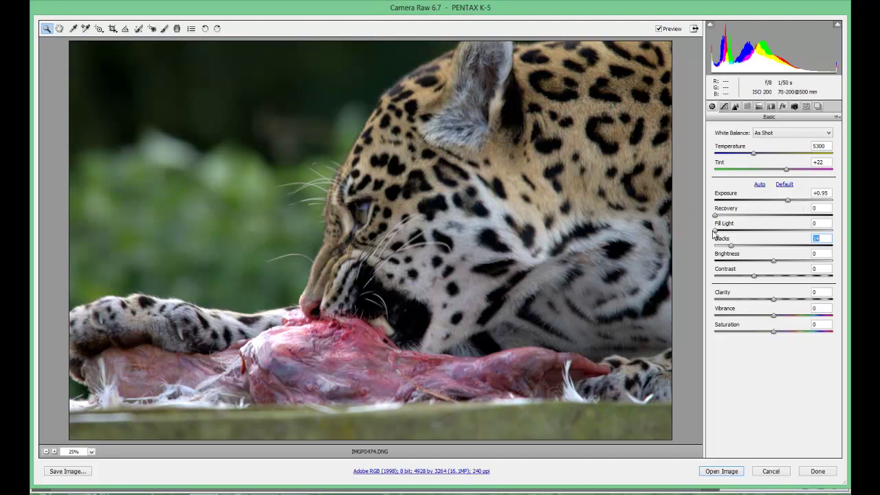
left_click_drag(715, 230, 737, 236)
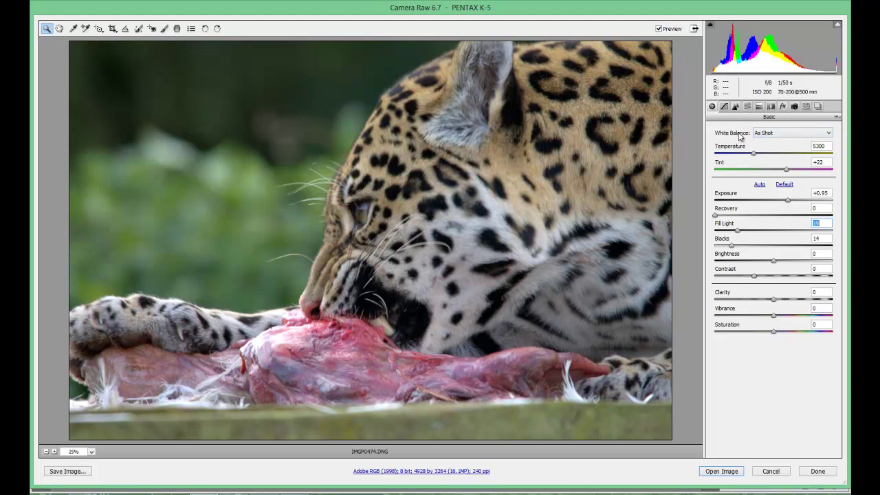
left_click(811, 136)
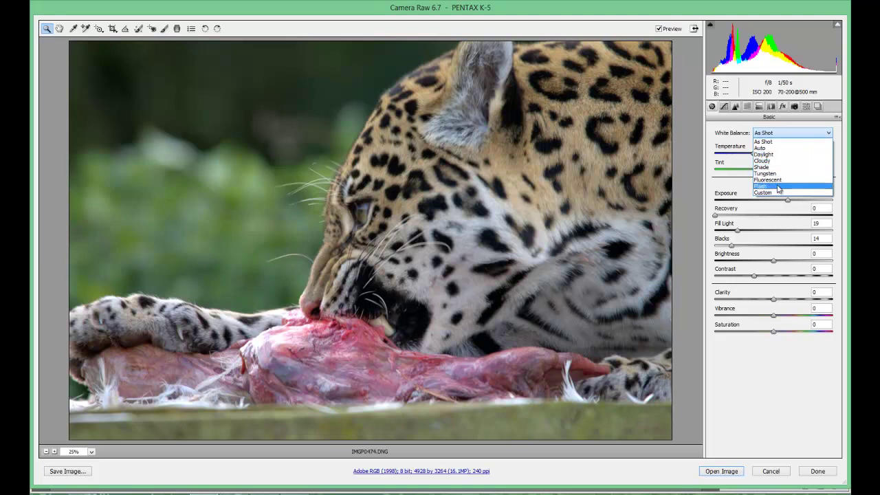
left_click(777, 148)
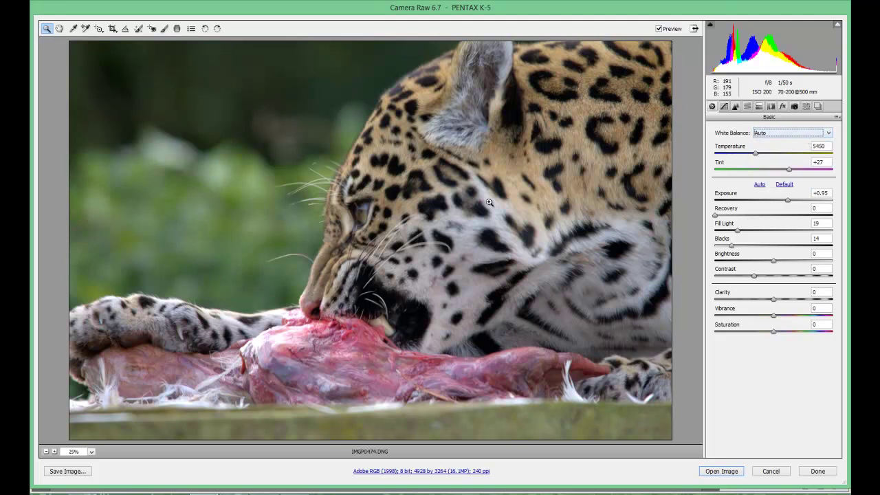
left_click(796, 137)
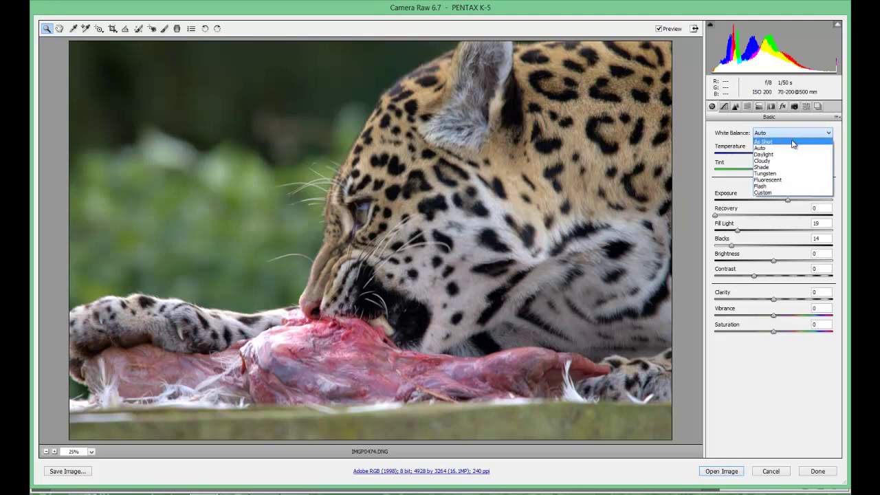
left_click(790, 141)
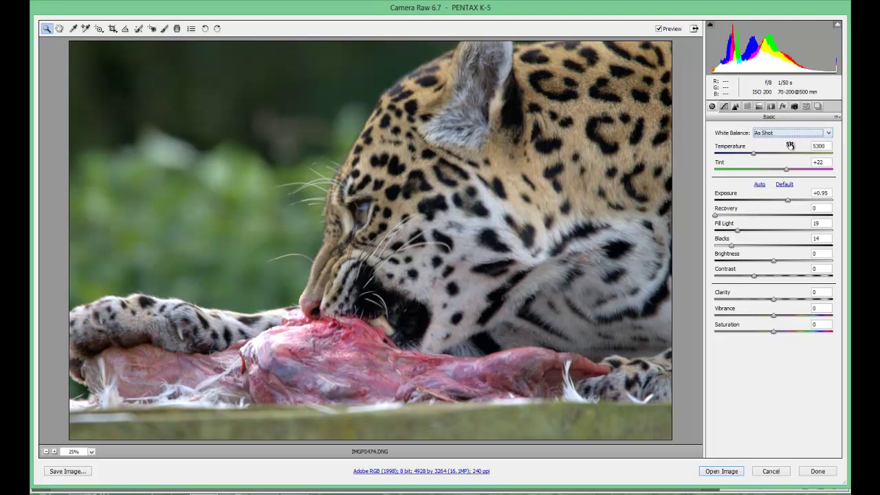
Nudge Temperature above 5300 so White Balance switches to Custom.
left_click(754, 154)
left_click_drag(754, 157, 759, 157)
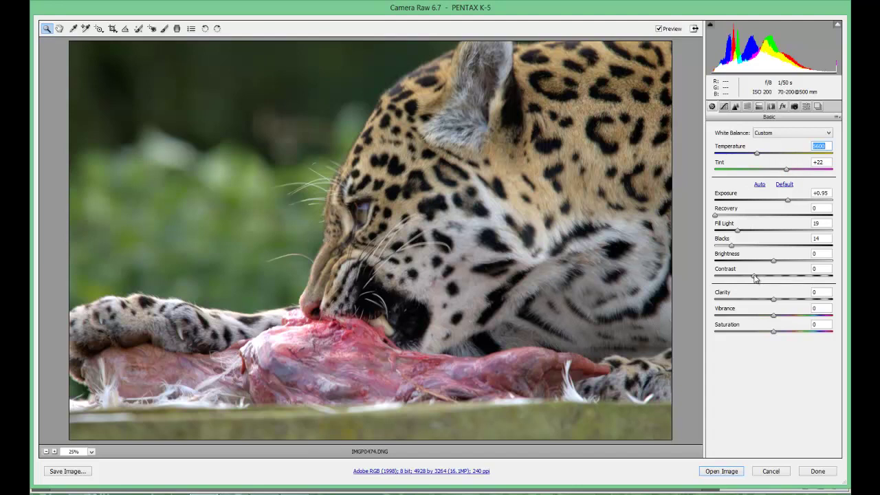
Set Contrast to +10 and Clarity to +22.
left_click_drag(754, 278, 762, 278)
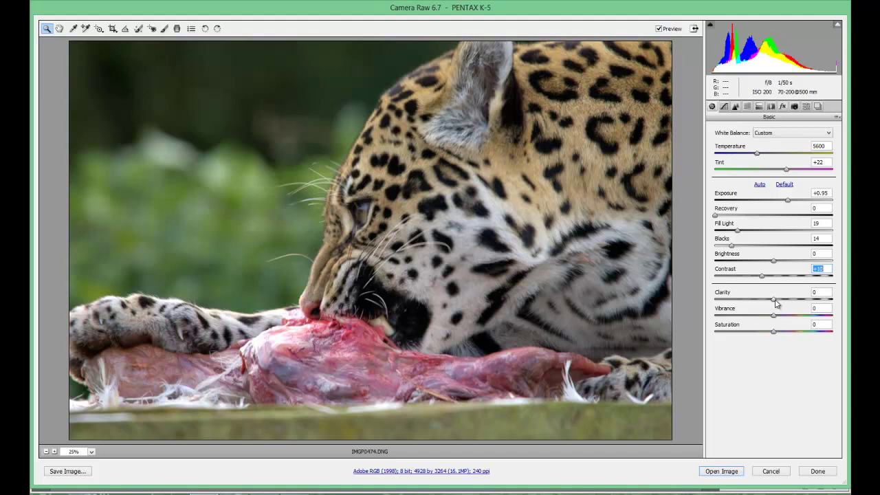
left_click_drag(775, 301, 788, 301)
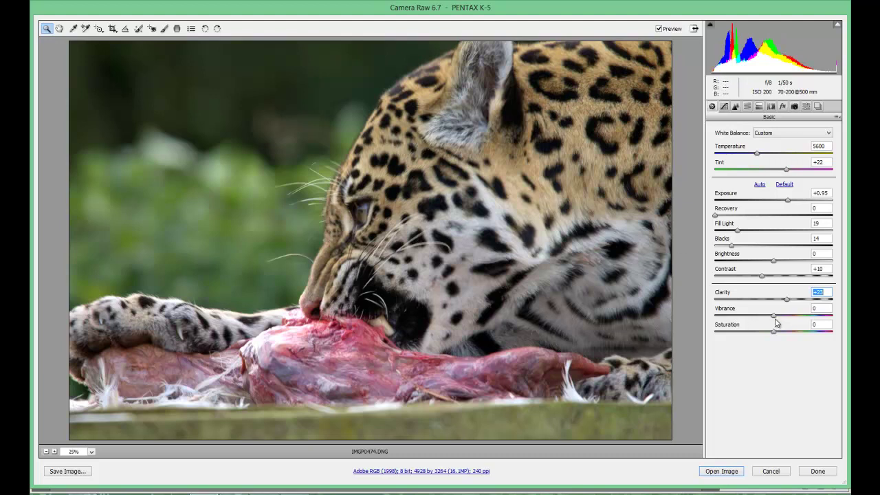
Try lower and higher Vibrance and Saturation values, then return Saturation to 0.
left_click_drag(776, 319, 702, 320)
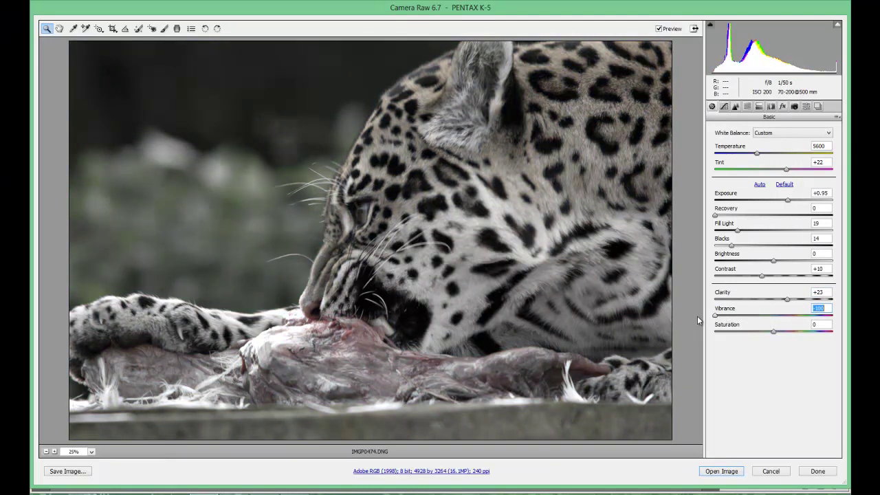
left_click_drag(697, 317, 774, 322)
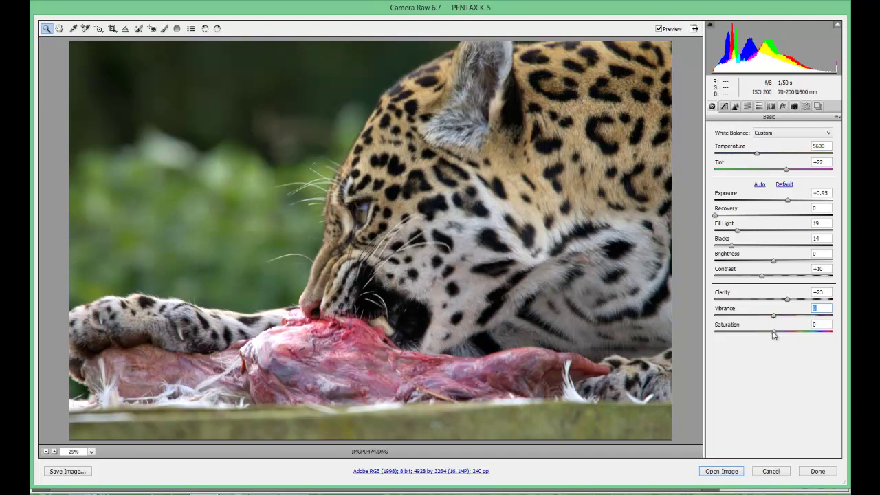
mouse_move(774, 334)
left_mouse_down()
mouse_move(807, 333)
mouse_move(732, 332)
mouse_move(778, 334)
left_mouse_up()
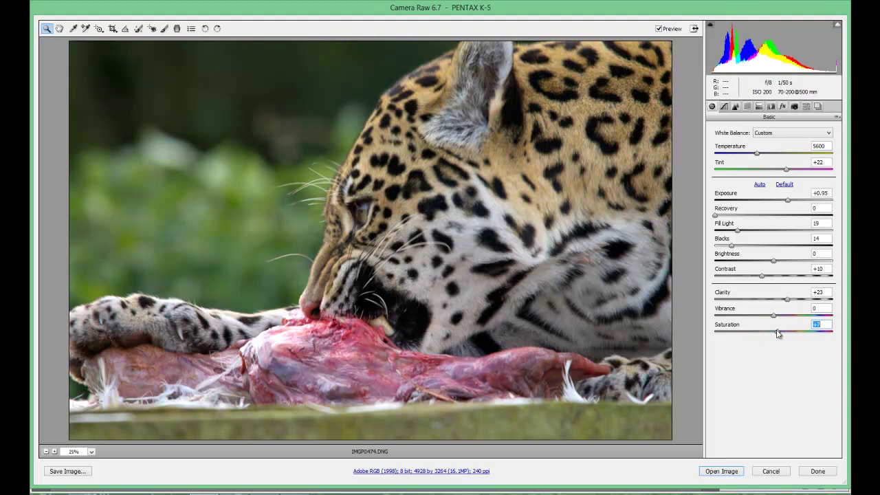
type("0")
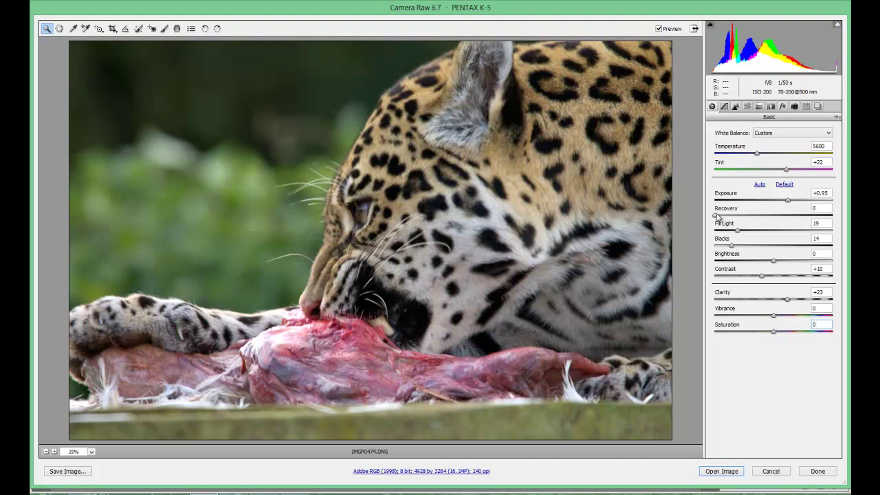
left_click_drag(716, 217, 669, 232)
Open the adjusted photo in Photoshop and apply Levels with a black input of 5.
left_click(729, 475)
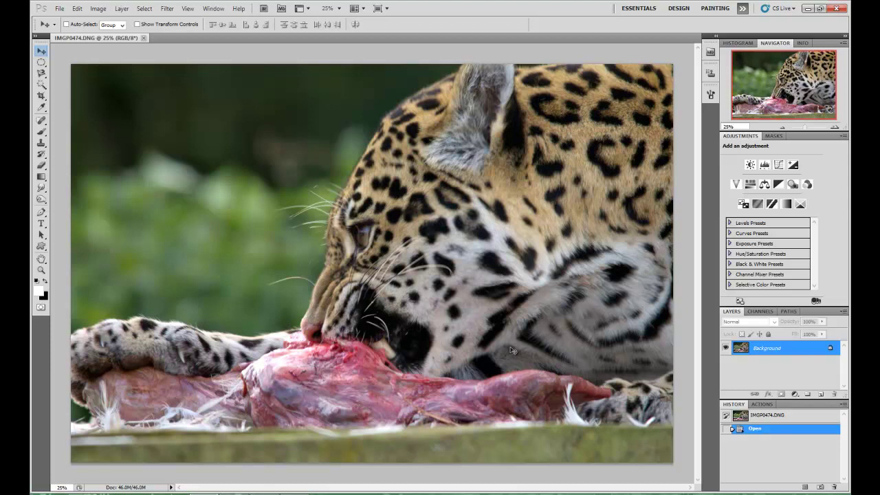
left_click(101, 11)
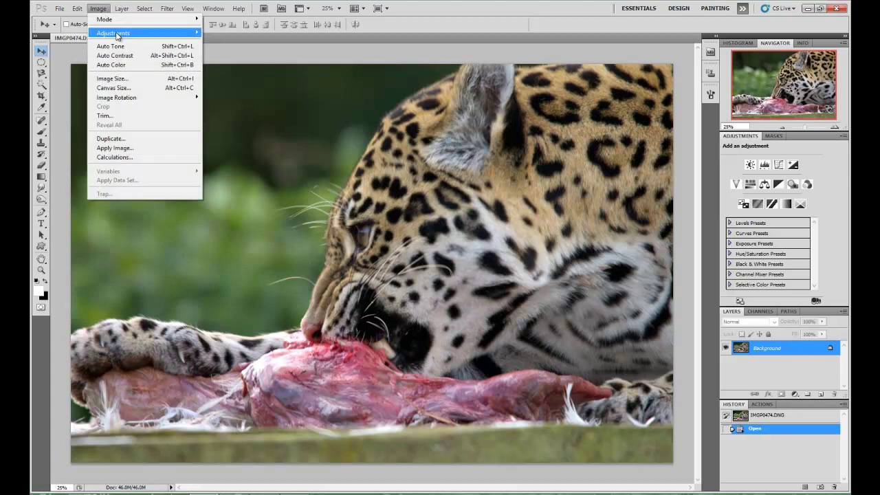
mouse_move(118, 33)
left_click(219, 41)
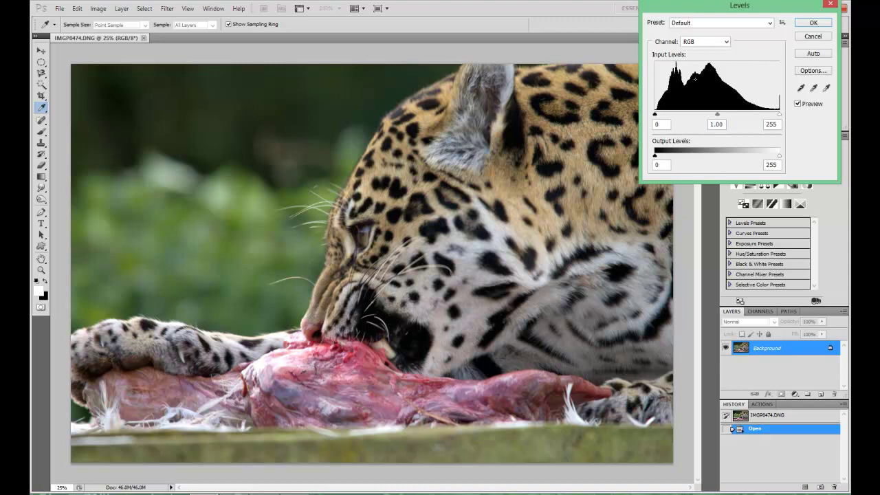
left_click_drag(655, 115, 658, 118)
left_click_drag(658, 119, 659, 116)
left_click(805, 23)
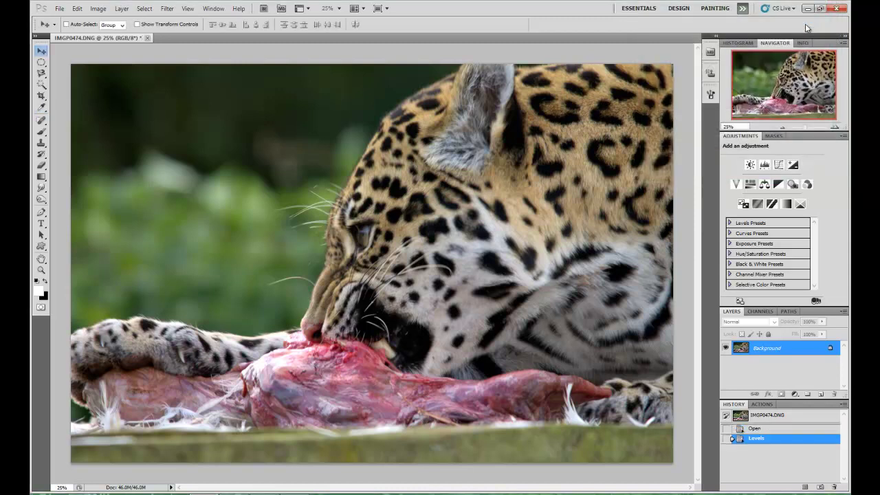
Apply Brightness/Contrast with Contrast 15 and Brightness left at 0.
left_click(103, 9)
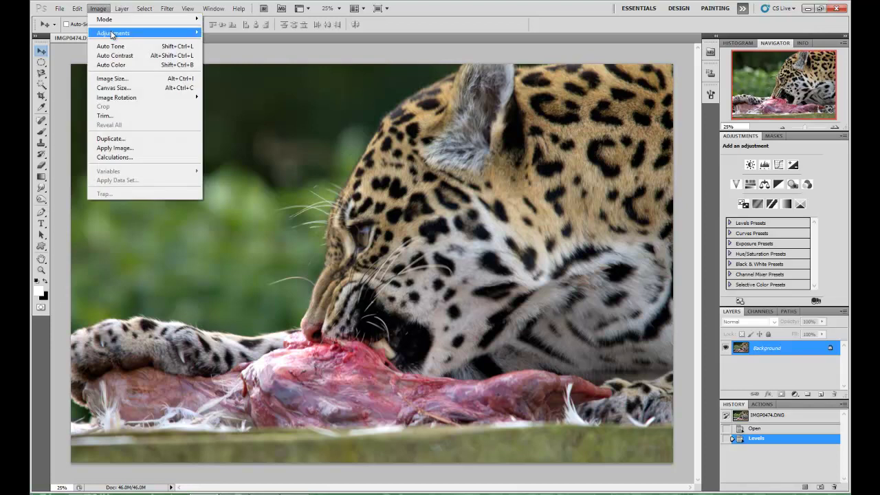
mouse_move(124, 34)
left_click(218, 34)
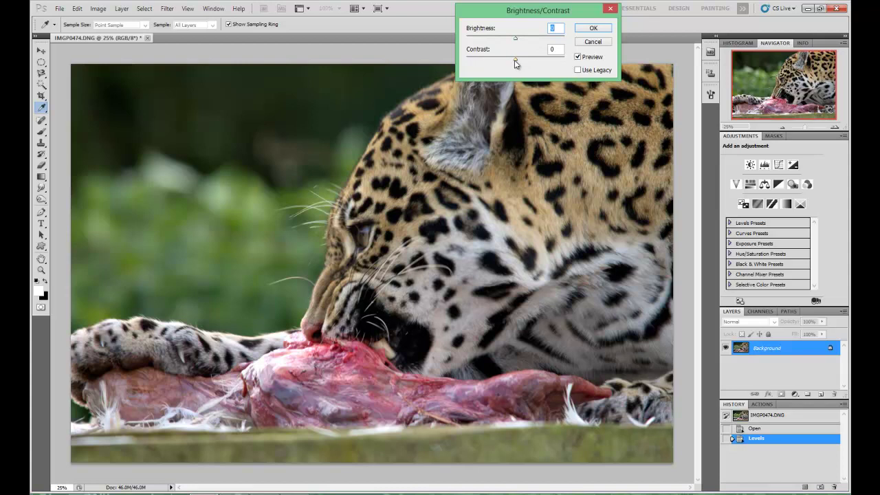
left_click_drag(515, 59, 523, 59)
left_click(581, 29)
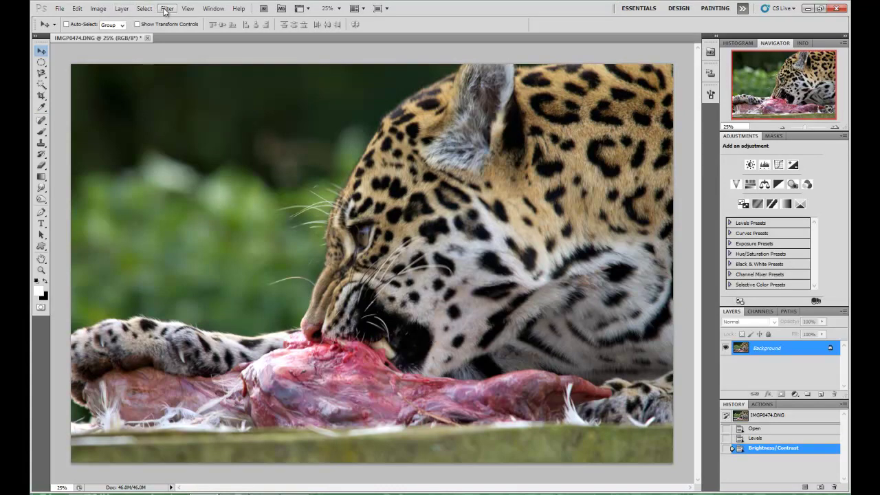
Apply Unsharp Mask with Amount 102%, Radius 2.5 pixels and Threshold 4 levels.
left_click(165, 9)
mouse_move(240, 154)
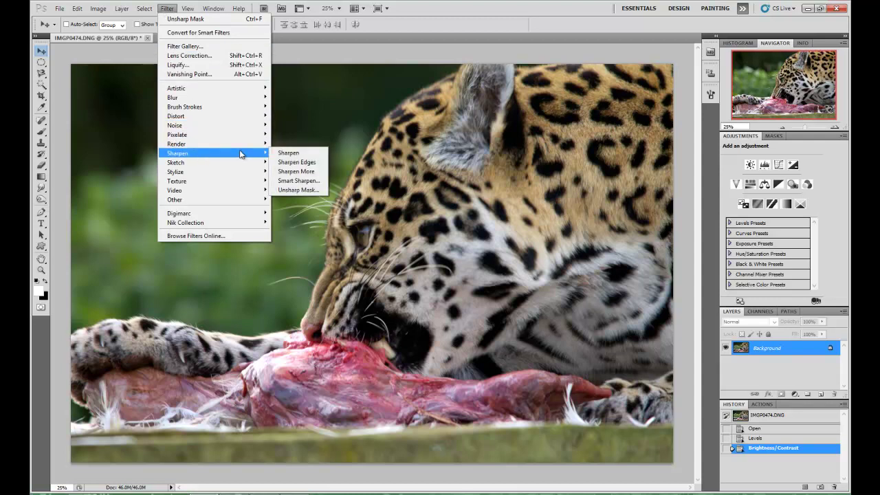
left_click(297, 190)
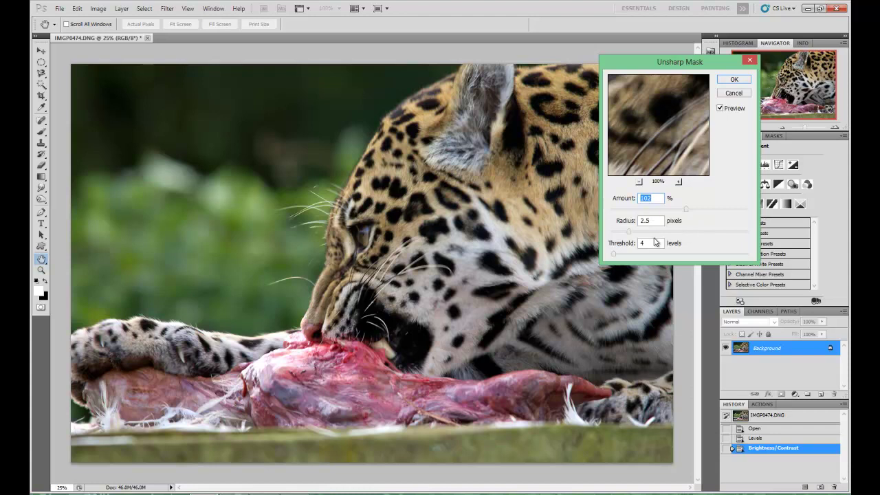
left_click(732, 80)
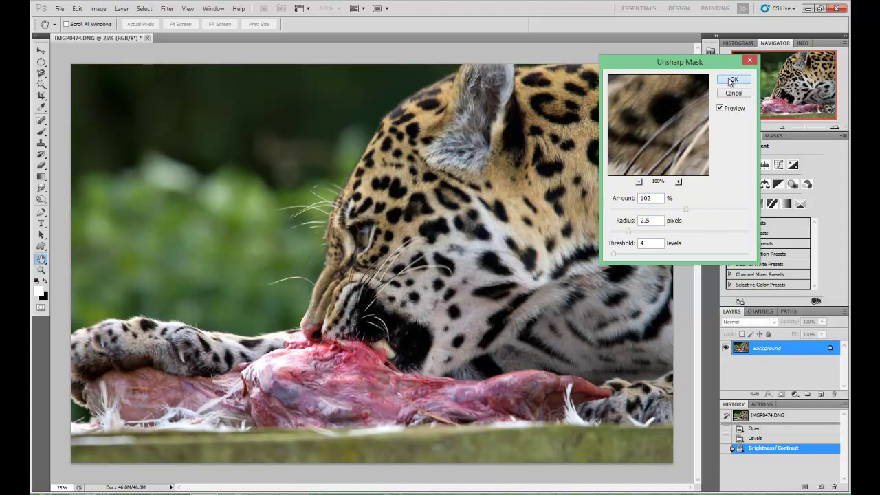